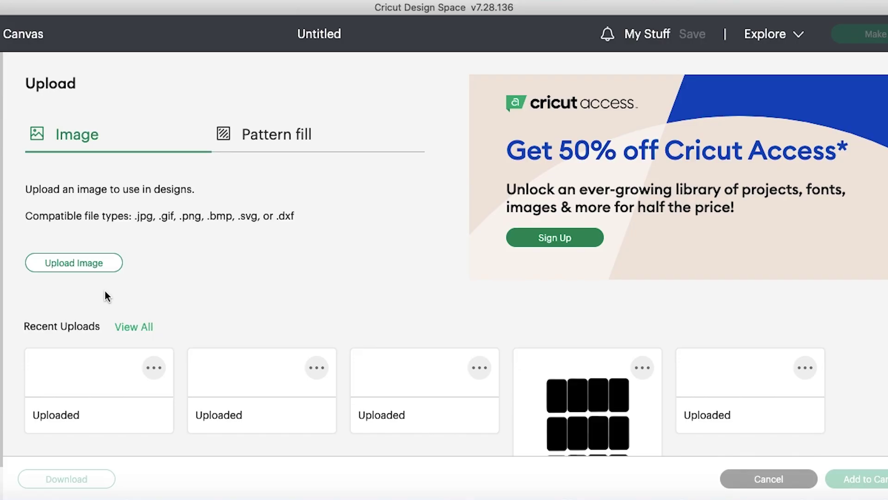
# Step: Add the purple Tea-Rex dinosaur from the recent uploads to the canvas
pyautogui.scroll(-1, 224, 308)
pyautogui.click(92, 370)
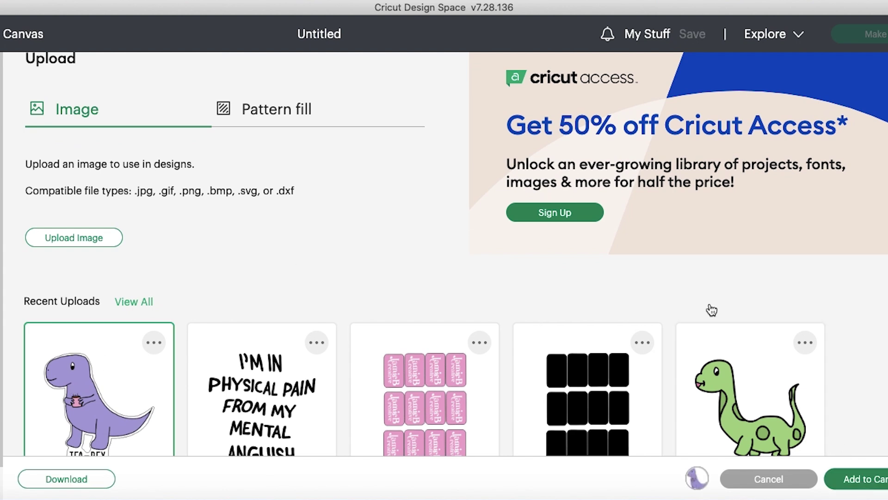
pyautogui.click(856, 479)
# Step: Set the Tea-Rex image's width to 5.559 cm and place it in the canvas's upper-left corner
pyautogui.scroll(-2, 295, 370)
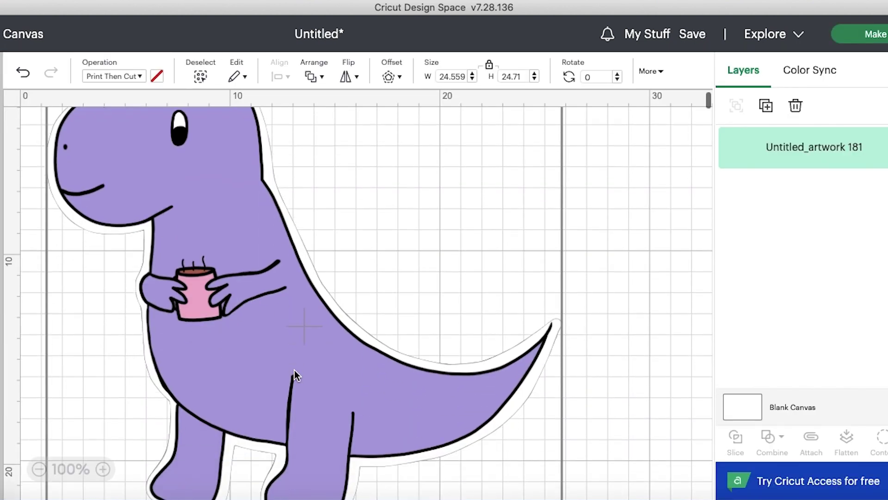
pyautogui.scroll(2, 302, 372)
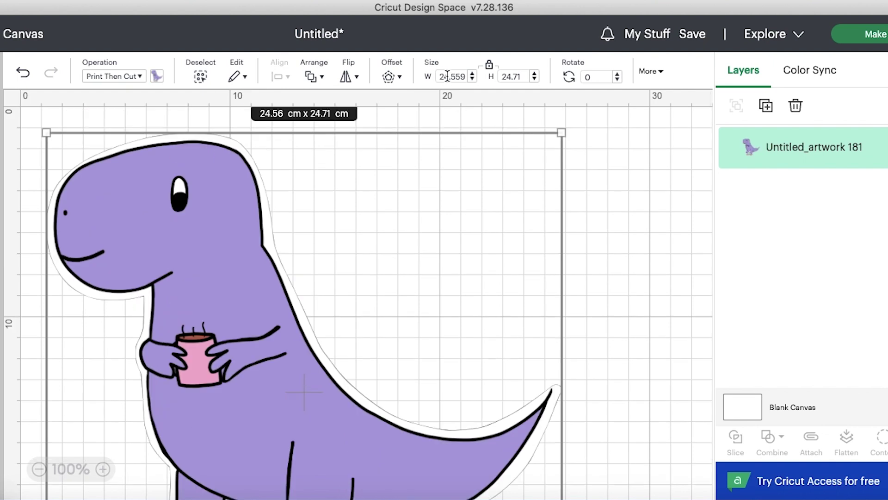
pyautogui.write('5')
pyautogui.press('Return')
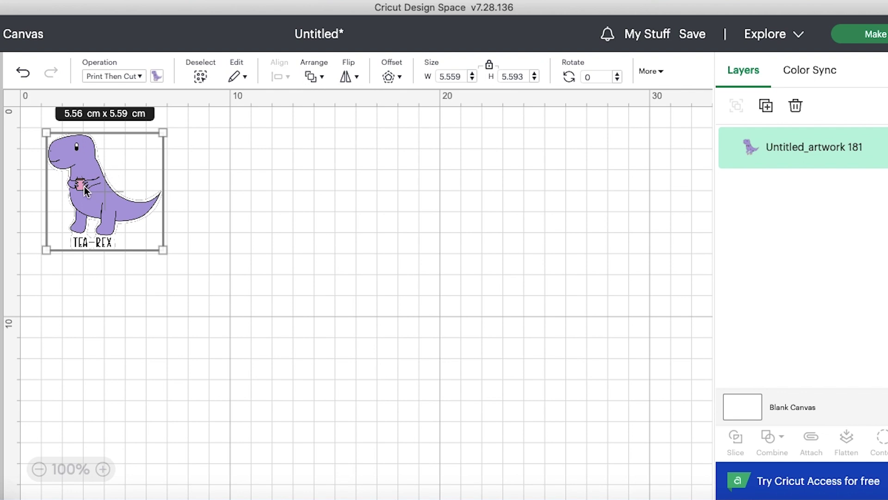
pyautogui.moveTo(84, 190); pyautogui.dragTo(64, 168)
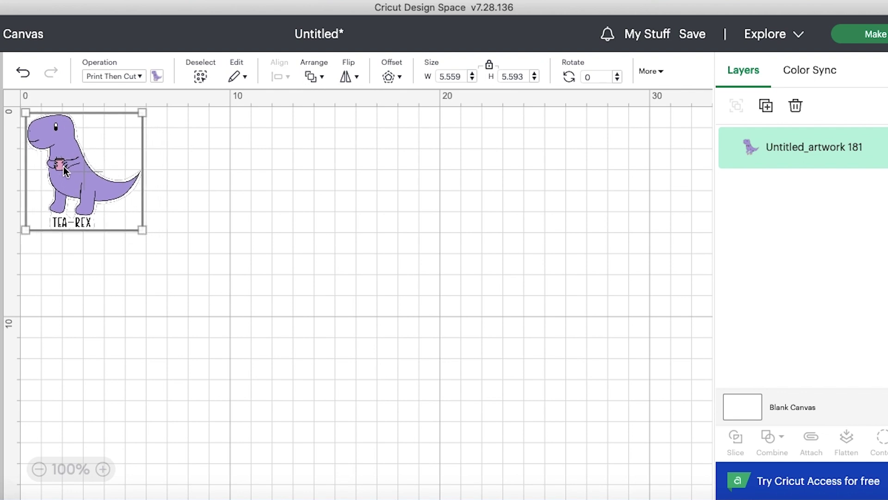
pyautogui.click(222, 219)
pyautogui.click(80, 188)
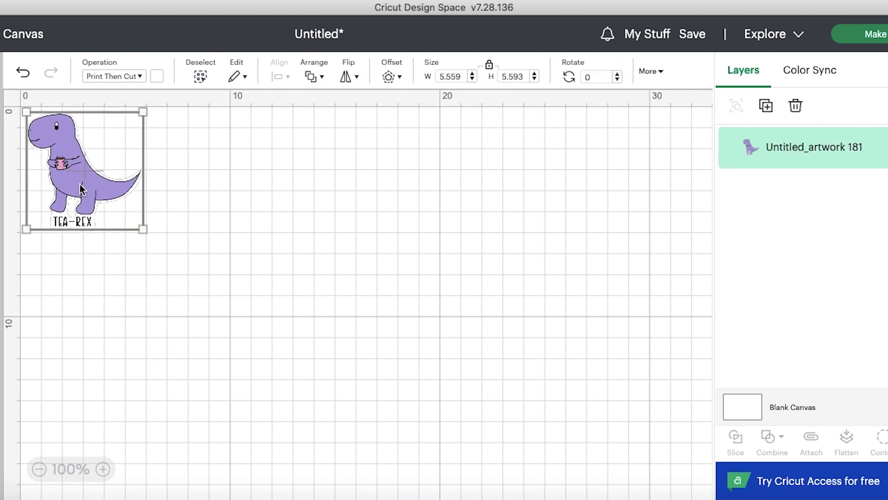
# Step: Duplicate the Tea-Rex image and arrange the copies into a row of three along the canvas's upper edge
pyautogui.press('super+d')
pyautogui.moveTo(80, 185); pyautogui.dragTo(291, 181)
pyautogui.press('super+d')
# Step: Duplicate the Tea-Rex image to build second and third rows of three below the first row
pyautogui.press('super+d')
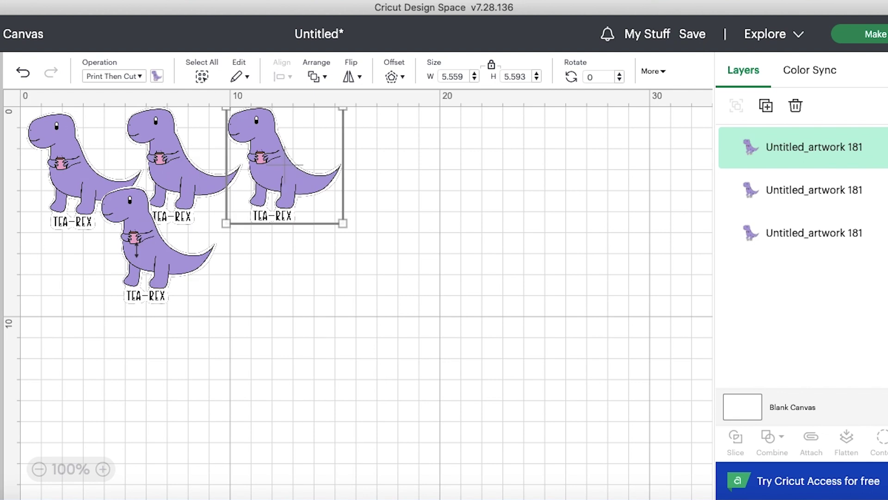
pyautogui.moveTo(136, 250); pyautogui.dragTo(76, 306)
pyautogui.press('super+d')
pyautogui.moveTo(182, 301); pyautogui.dragTo(312, 314)
pyautogui.press('super+d')
pyautogui.click(166, 357)
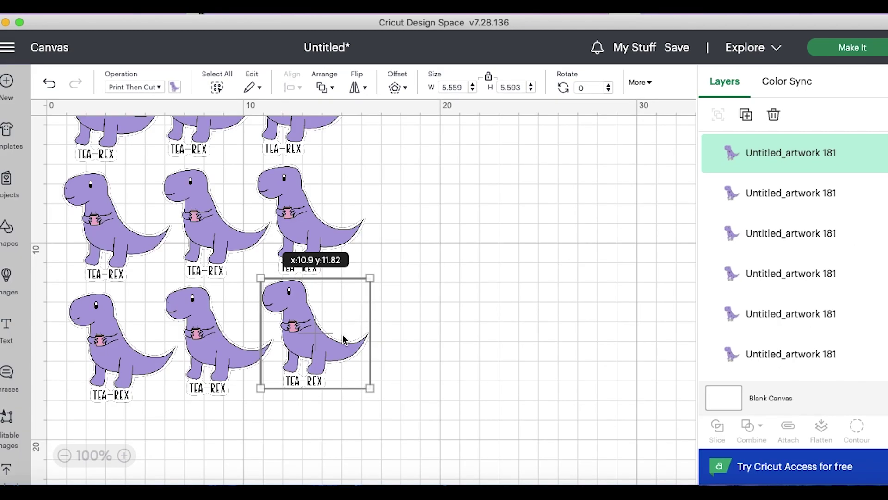
pyautogui.moveTo(343, 339); pyautogui.dragTo(343, 340)
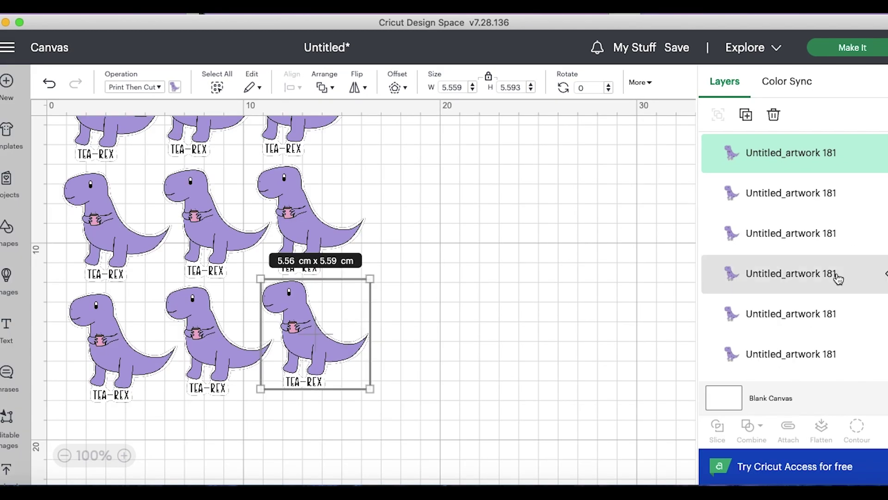
# Step: Select all nine Tea-Rex images and attach them together as one group
pyautogui.click(423, 400)
pyautogui.scroll(3, 422, 401)
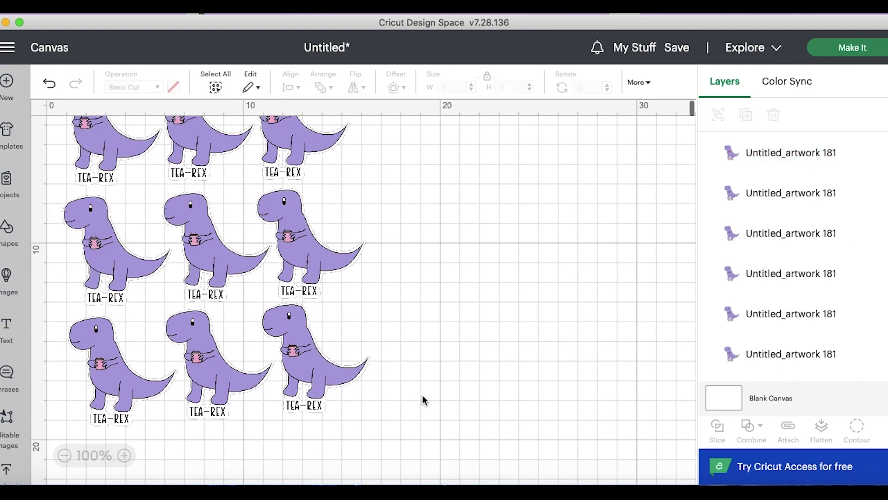
pyautogui.moveTo(396, 451); pyautogui.dragTo(40, 98)
pyautogui.scroll(-1, 843, 272)
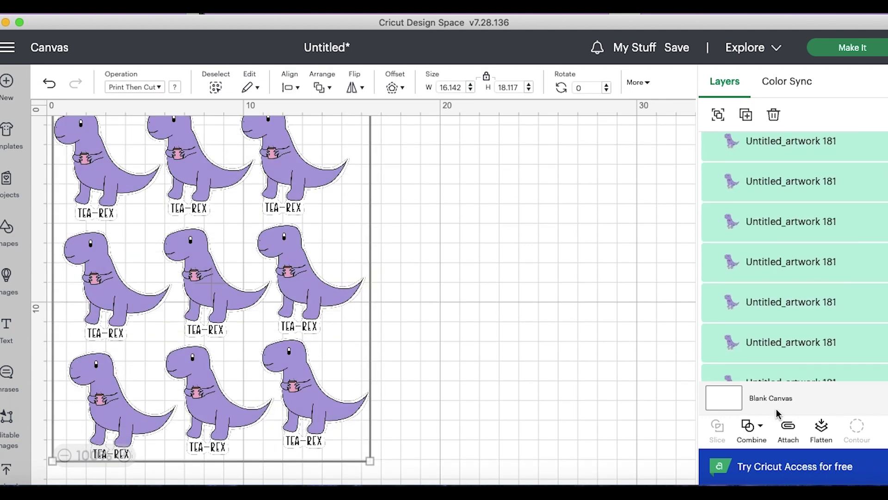
pyautogui.click(789, 431)
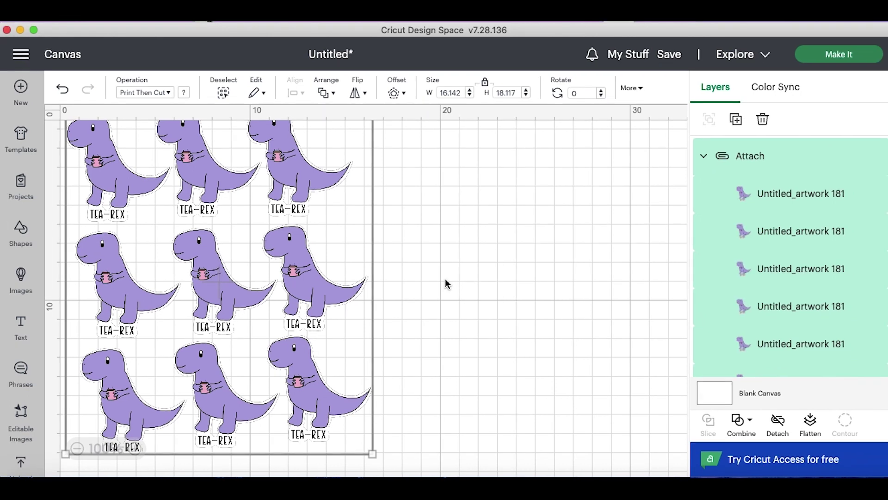
# Step: Enlarge the attached sticker group to about 18.2 × 20.5 cm and scale it back down to a smaller size
pyautogui.scroll(-5, 446, 283)
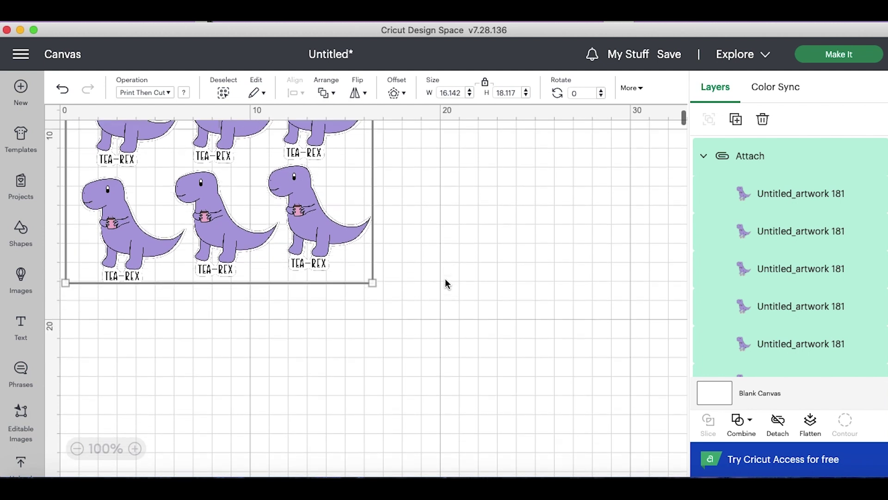
pyautogui.moveTo(371, 282); pyautogui.dragTo(411, 320)
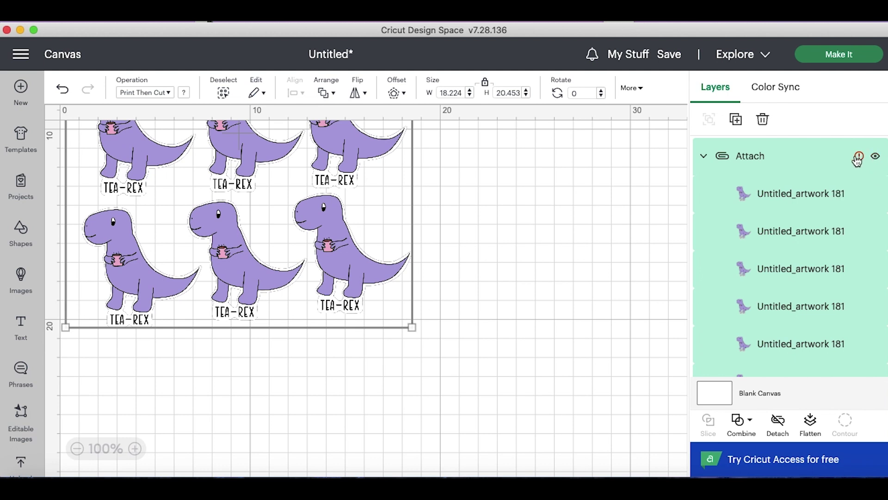
pyautogui.moveTo(410, 329); pyautogui.dragTo(357, 273)
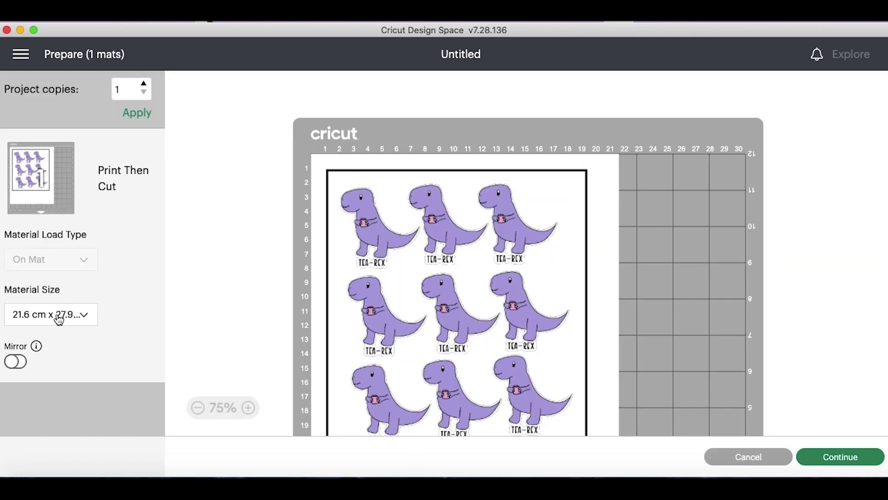
# Step: Set the material size to 21 cm x 29.7 cm (A4), check the mat preview, and continue to the print stage
pyautogui.click(59, 319)
pyautogui.click(69, 340)
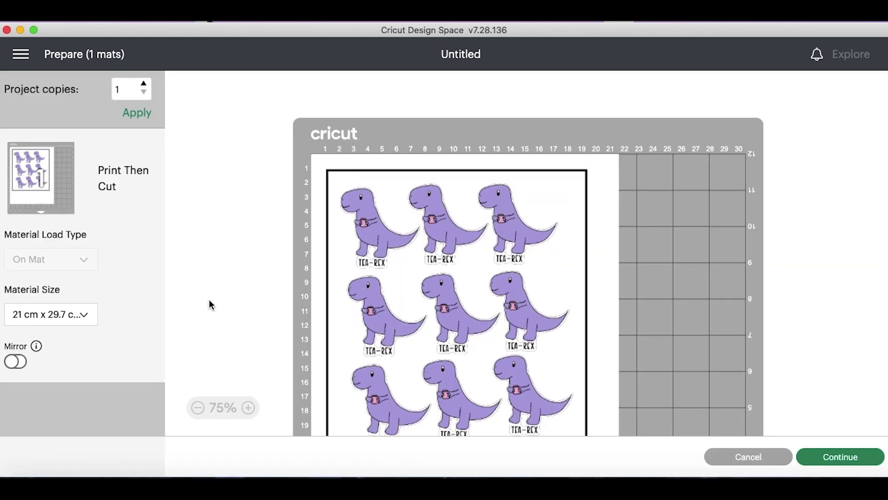
pyautogui.scroll(-2, 413, 307)
pyautogui.scroll(-2, 413, 307)
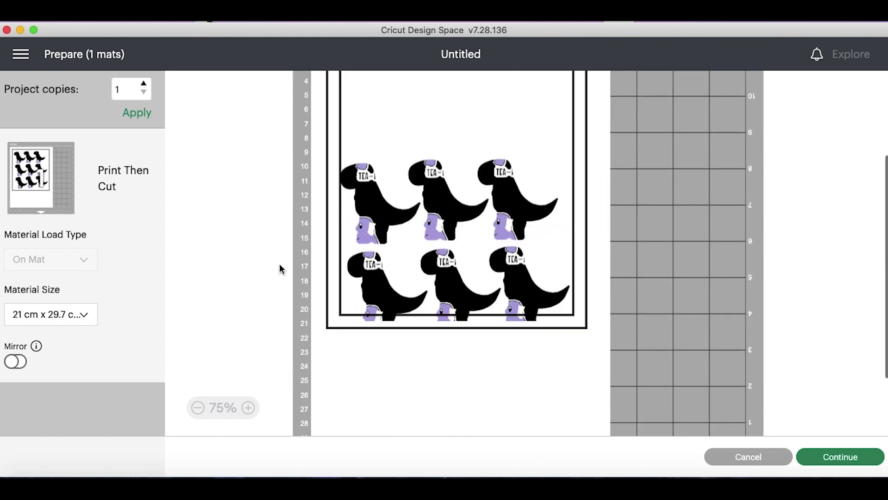
pyautogui.scroll(-4, 294, 259)
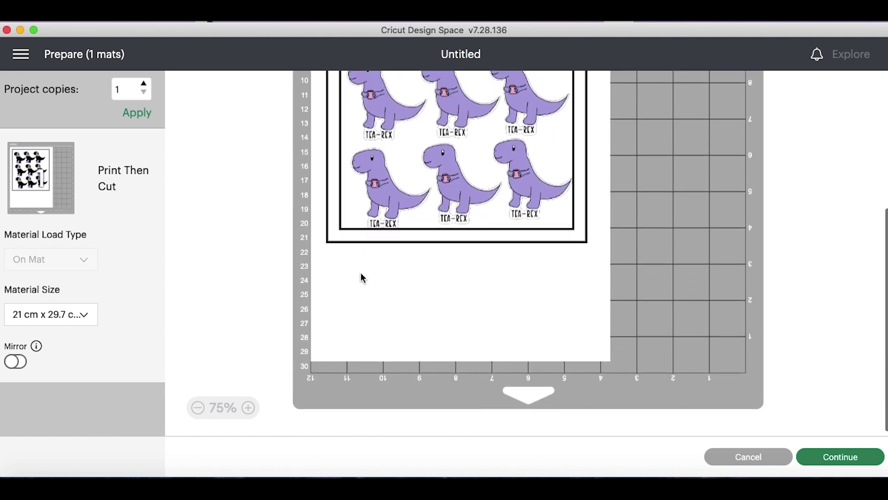
pyautogui.scroll(6, 270, 244)
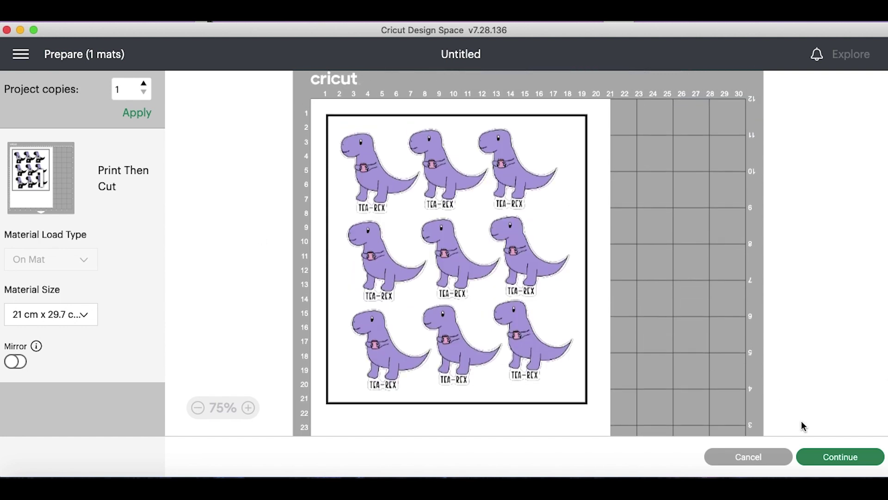
pyautogui.press('Return')
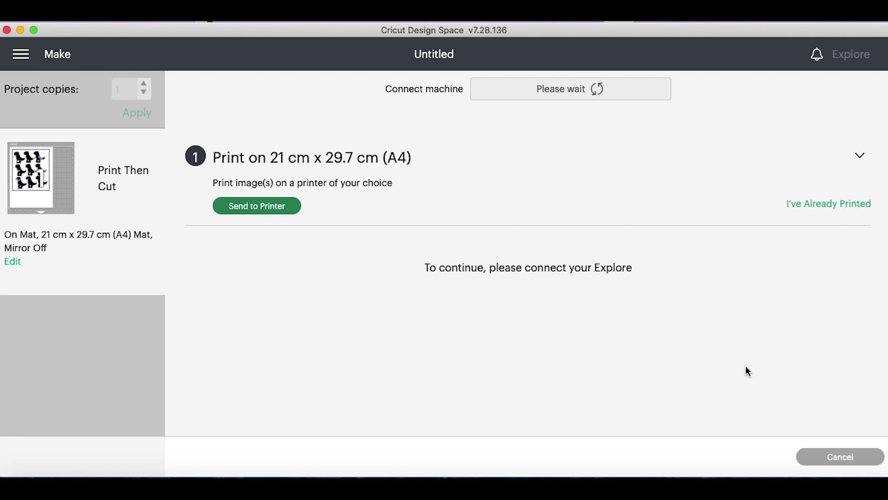
# Step: Send the sheet to the printer with Add Bleed off and Use System Dialog on
pyautogui.click(304, 208)
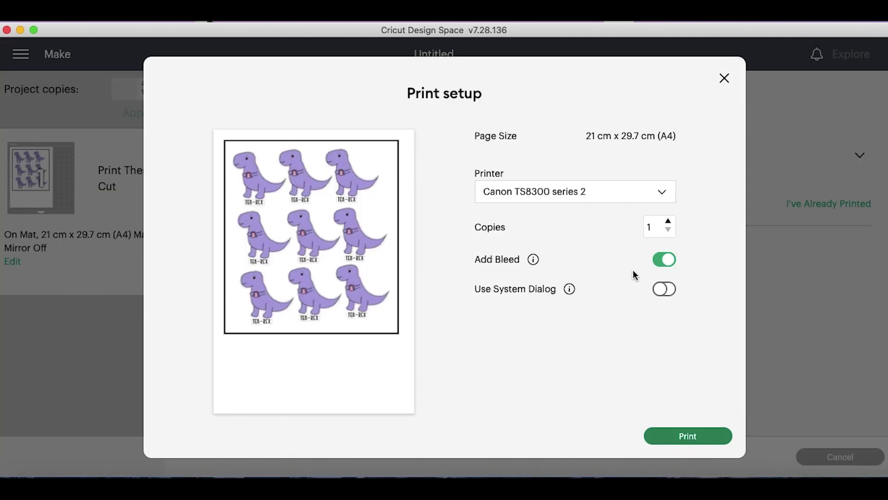
pyautogui.click(669, 260)
pyautogui.click(669, 291)
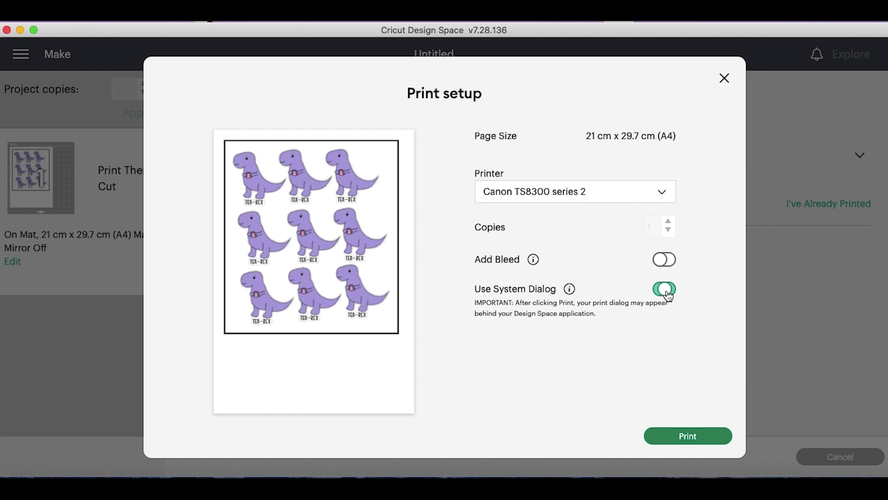
pyautogui.click(683, 439)
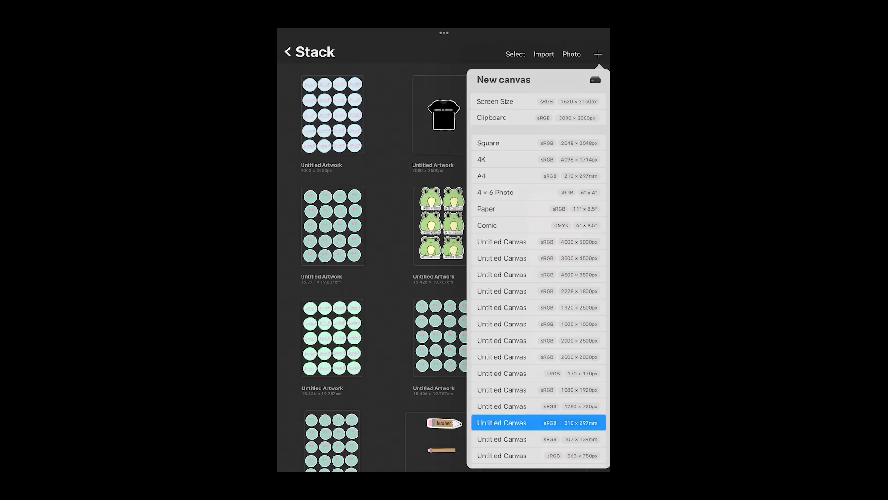
# Step: Switch to Procreate and create a new canvas from the 15.426 × 19.787 cm preset
pyautogui.scroll(-3, 538, 301)
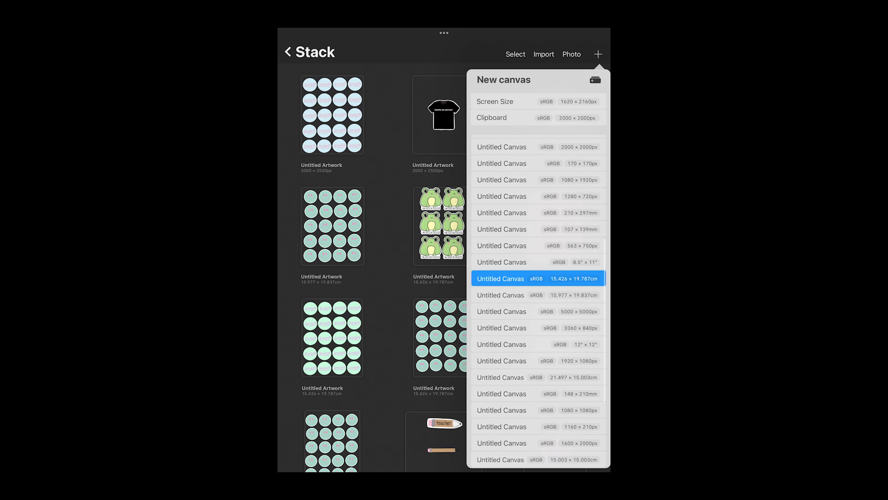
pyautogui.click(537, 278)
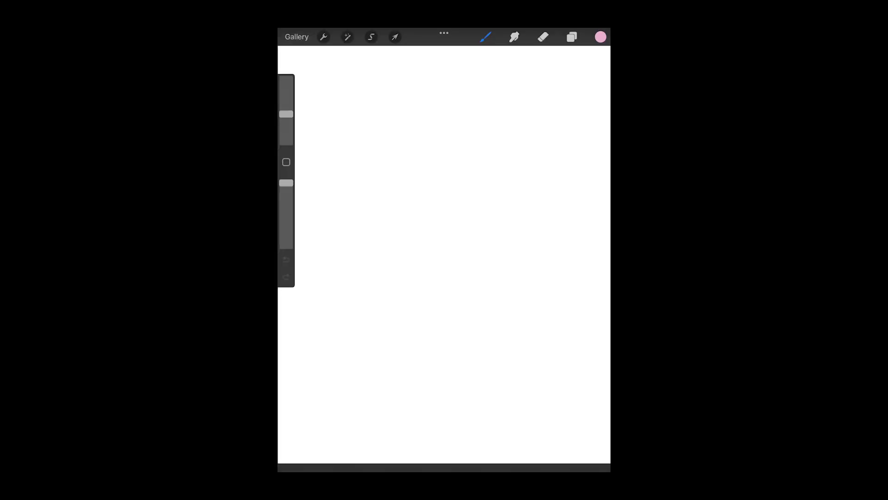
# Step: Paste the copied Tea-Rex artwork, scale it down uniformly to about half size, and move it to the canvas's upper-left corner
pyautogui.click(323, 37)
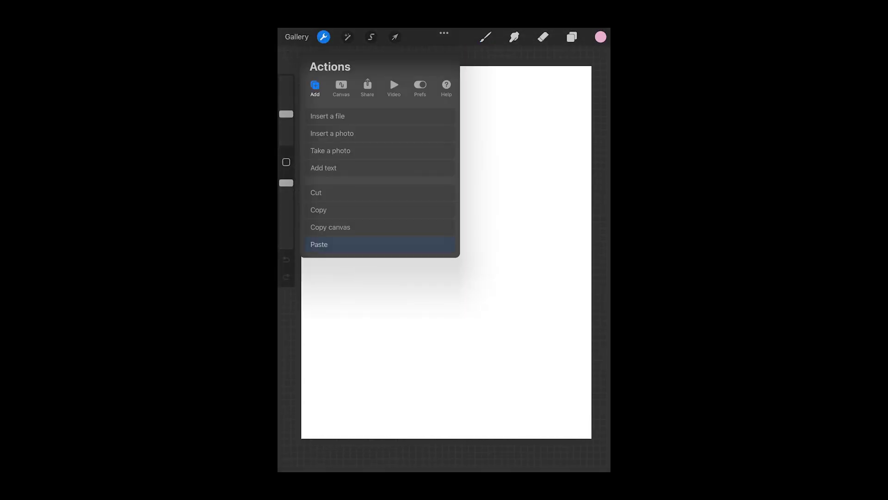
pyautogui.click(319, 244)
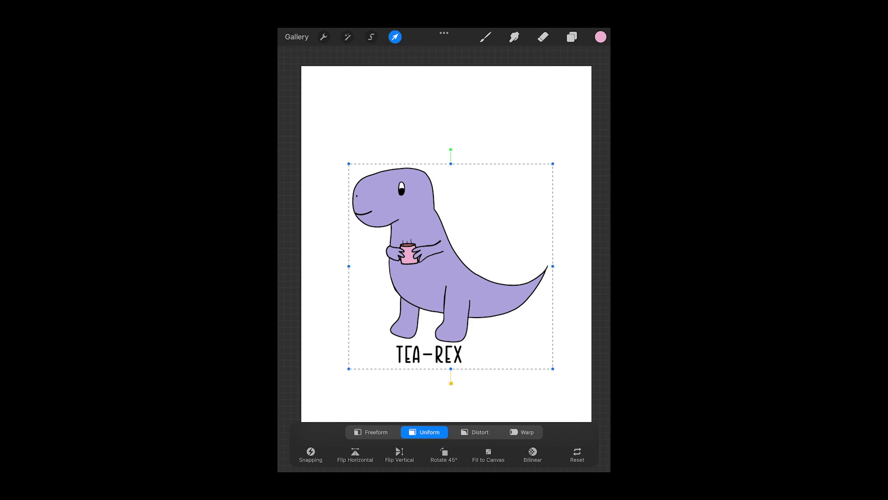
pyautogui.moveTo(552, 369); pyautogui.dragTo(440, 251)
pyautogui.moveTo(390, 201); pyautogui.dragTo(357, 124)
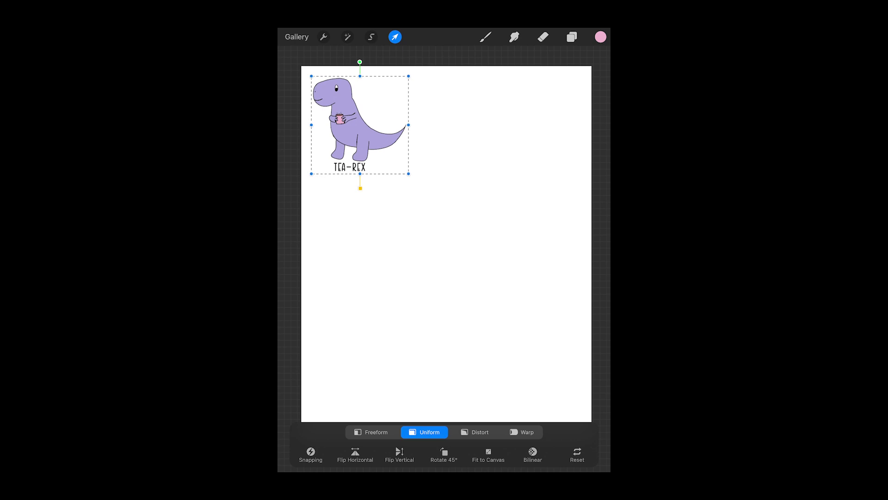
# Step: Turn on the drawing guide with a 5 cm grid and shift it so its lines start at the canvas's left edge
pyautogui.click(324, 37)
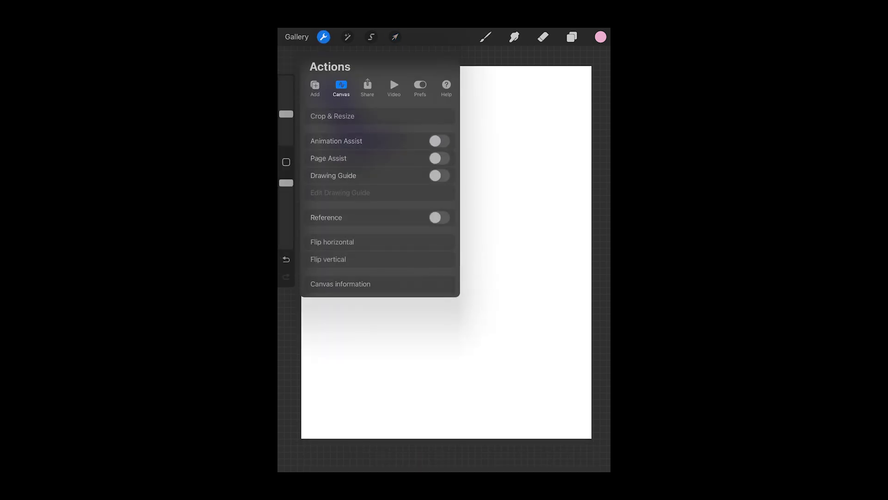
pyautogui.click(439, 176)
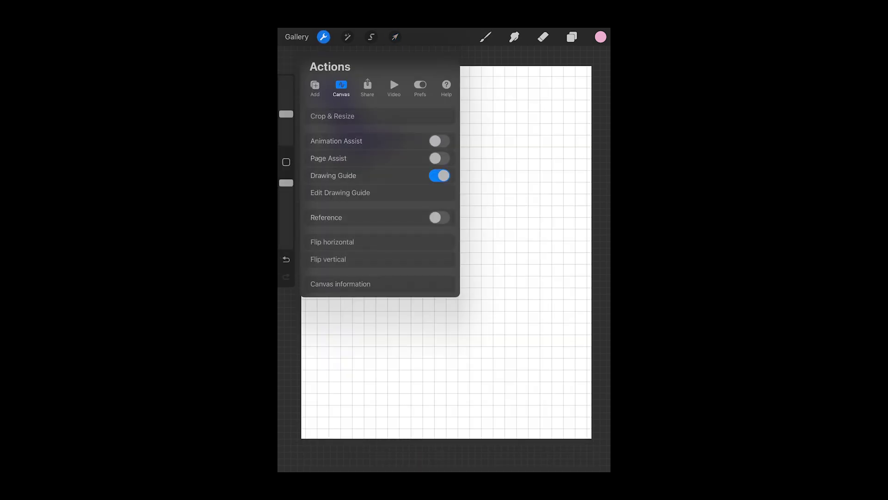
pyautogui.click(340, 192)
pyautogui.click(423, 447)
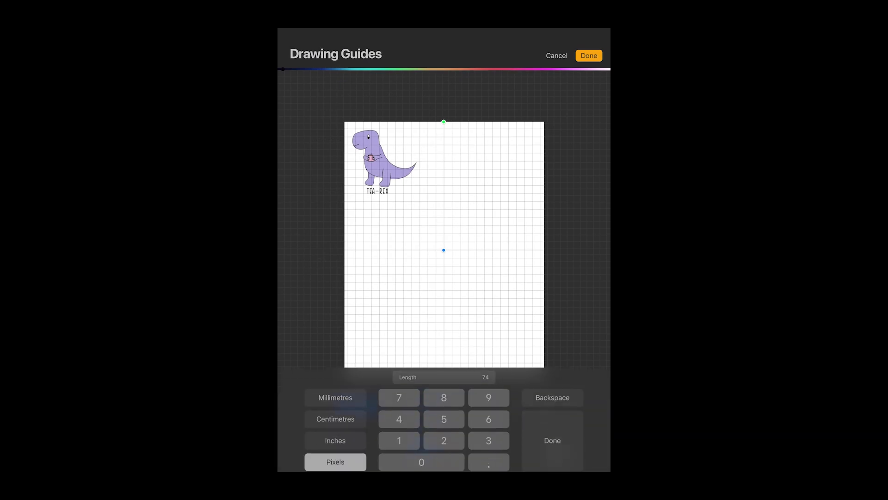
pyautogui.click(335, 414)
pyautogui.click(443, 415)
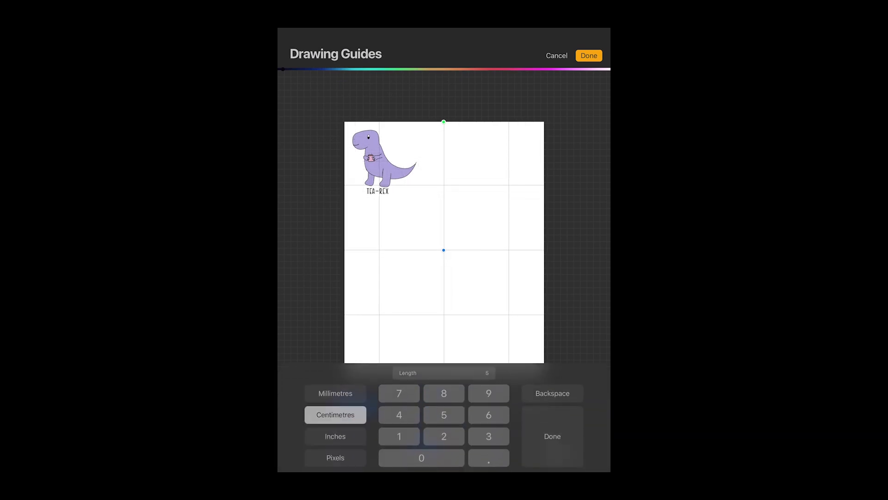
pyautogui.moveTo(444, 250); pyautogui.dragTo(476, 252)
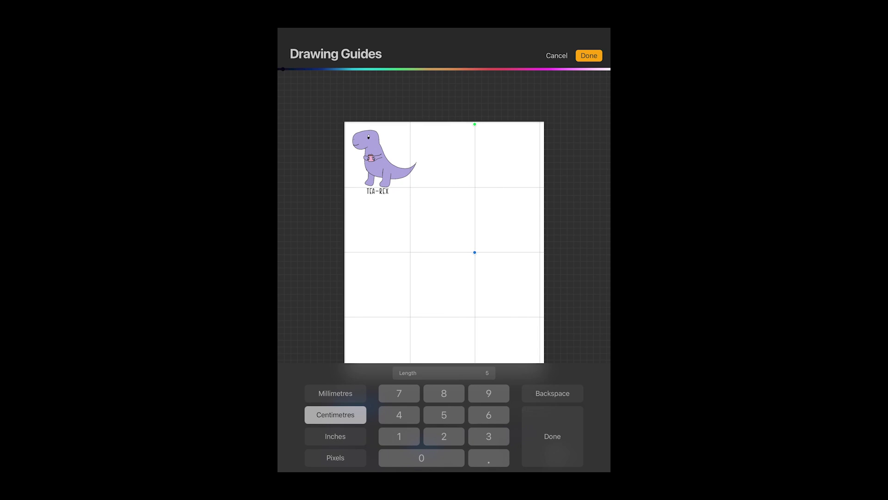
pyautogui.click(588, 55)
# Step: Scale the Tea-Rex artwork down uniformly to fit inside the first 5 cm grid square
pyautogui.scroll(3, 444, 250)
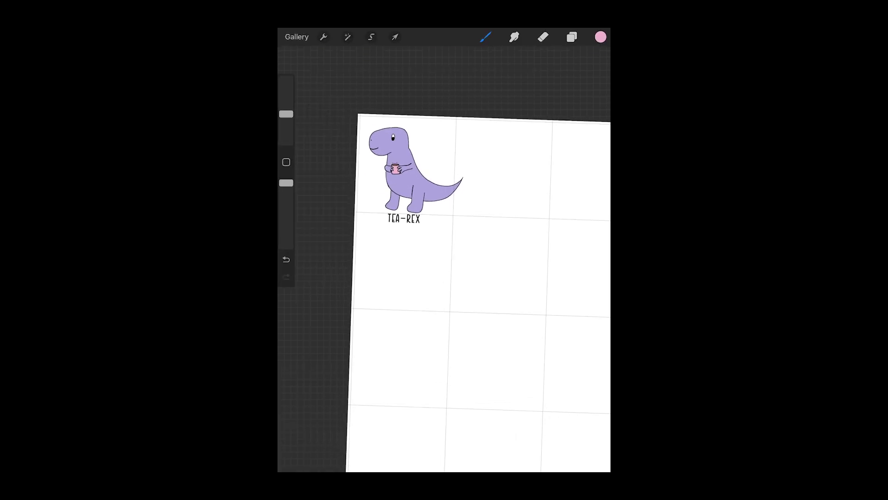
pyautogui.click(572, 37)
pyautogui.click(394, 37)
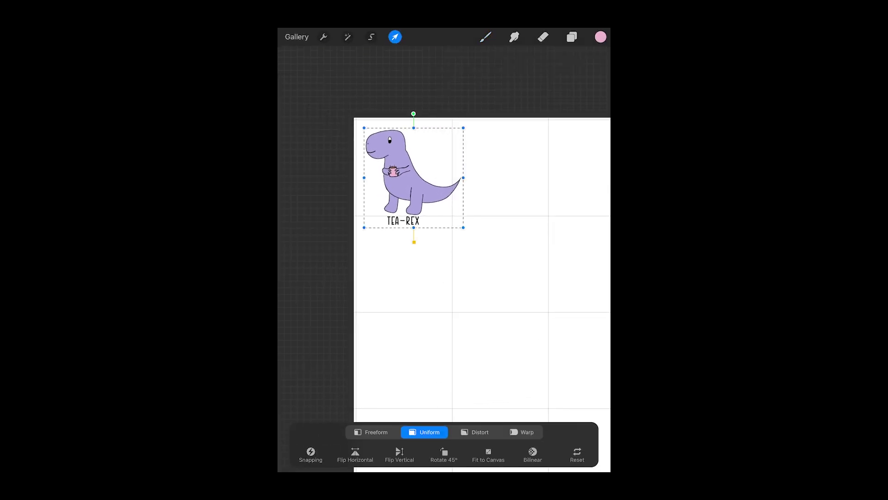
pyautogui.moveTo(459, 222); pyautogui.dragTo(450, 212)
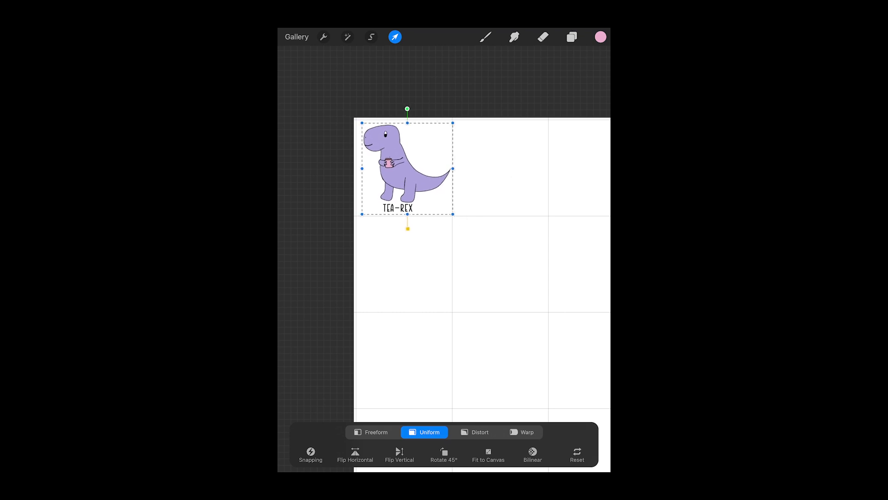
# Step: Duplicate the Tea-Rex layer and move the copy directly beside the original in the top row
pyautogui.click(572, 37)
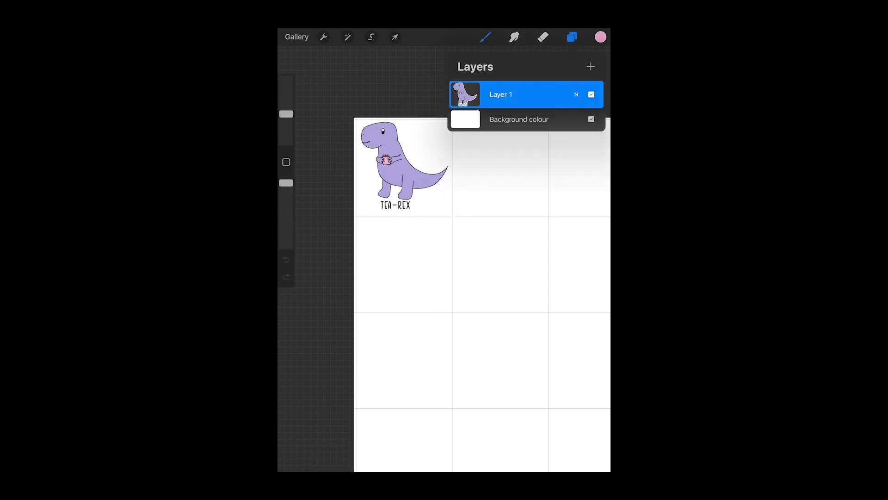
pyautogui.scroll(-3, 444, 254)
pyautogui.moveTo(555, 94); pyautogui.dragTo(509, 94)
pyautogui.click(551, 95)
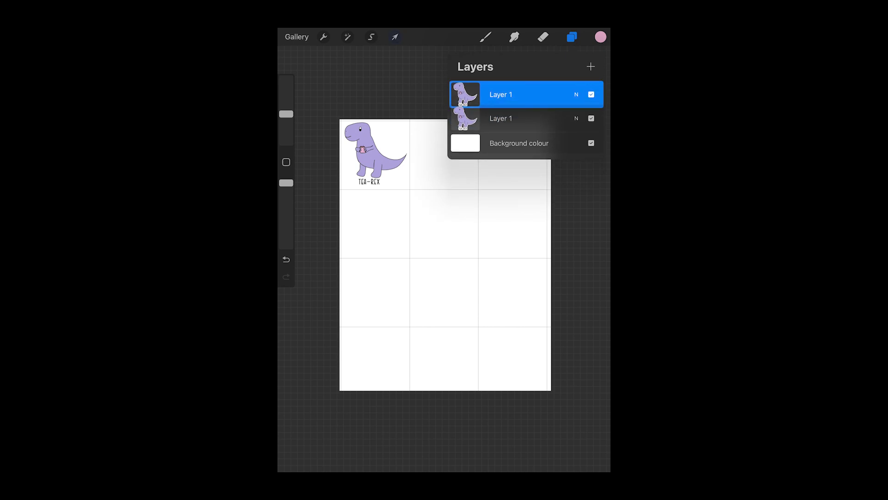
pyautogui.click(395, 37)
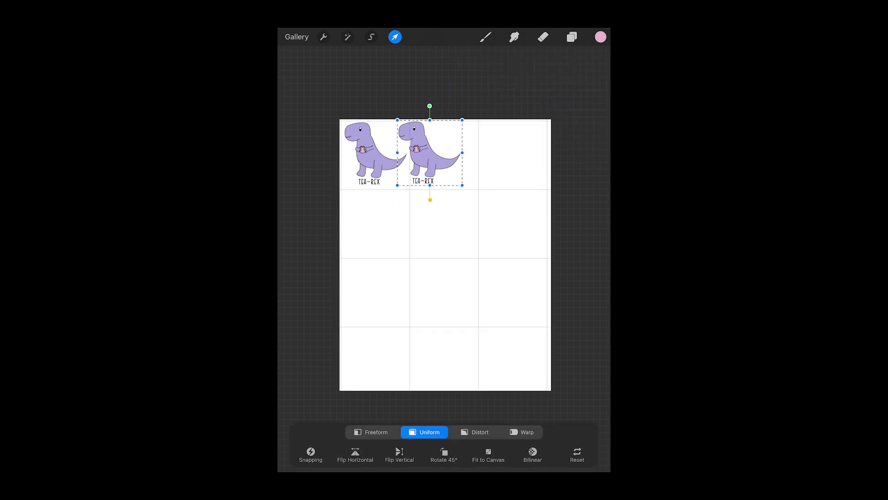
# Step: Duplicate the second Tea-Rex and move the new copy along the top row as the third sticker
pyautogui.click(572, 37)
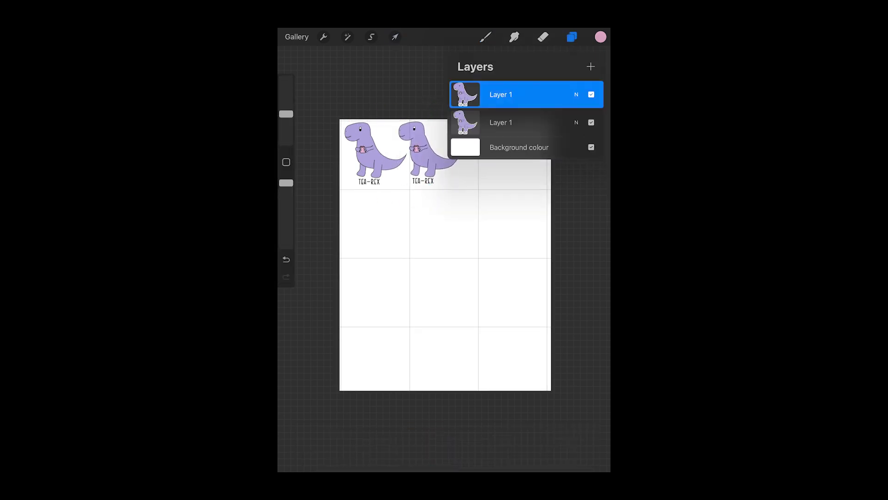
pyautogui.moveTo(555, 94); pyautogui.dragTo(509, 94)
pyautogui.click(551, 94)
pyautogui.click(394, 37)
pyautogui.moveTo(430, 153); pyautogui.dragTo(455, 153)
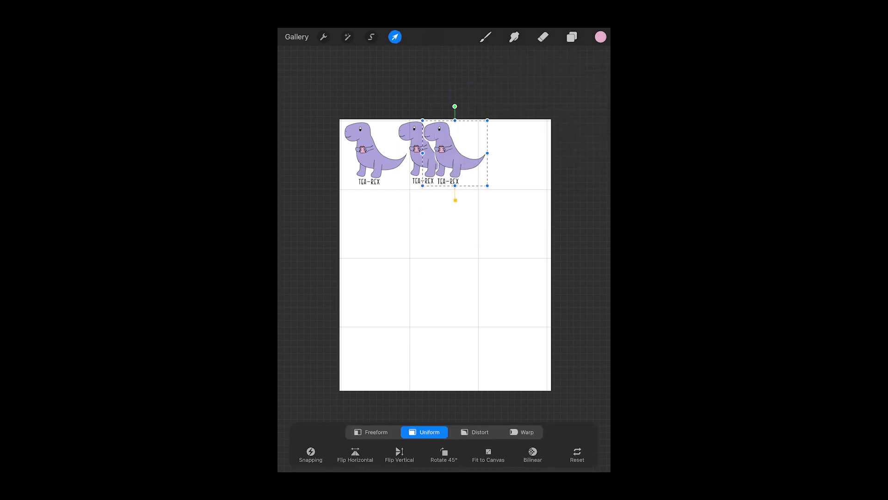
# Step: Add a fourth Tea-Rex copy, rotate it 180° upside down, and fit it at the end of the top row
pyautogui.click(572, 37)
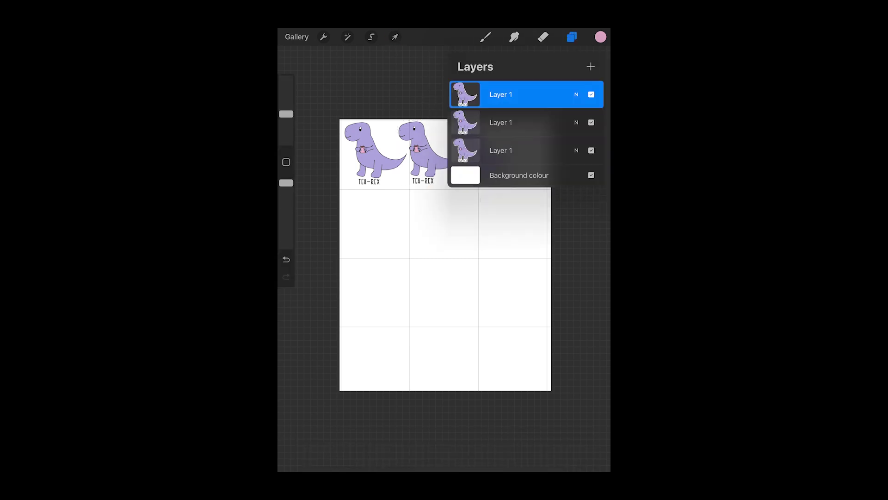
pyautogui.click(394, 37)
pyautogui.moveTo(482, 152); pyautogui.dragTo(520, 155)
pyautogui.moveTo(530, 107); pyautogui.dragTo(531, 226)
pyautogui.moveTo(531, 154); pyautogui.dragTo(518, 150)
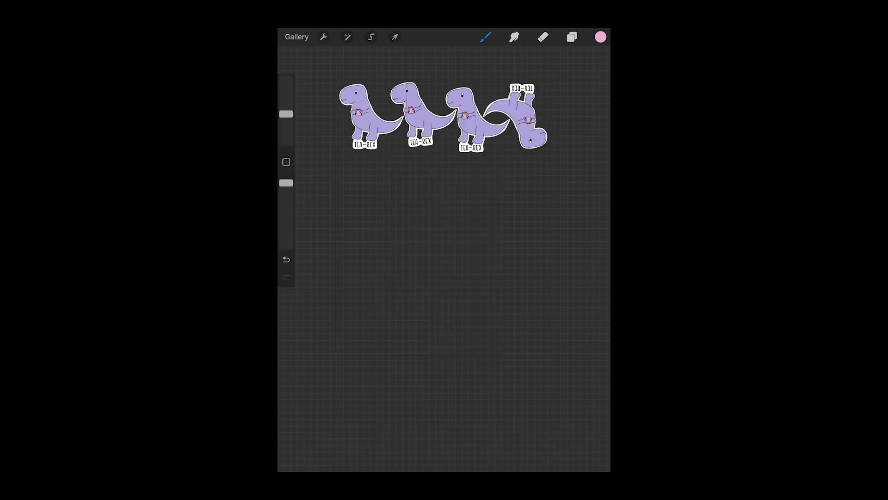
# Step: Merge the four Tea-Rex layers into one row layer, duplicate it, and place the copy directly below the first row
pyautogui.click(572, 37)
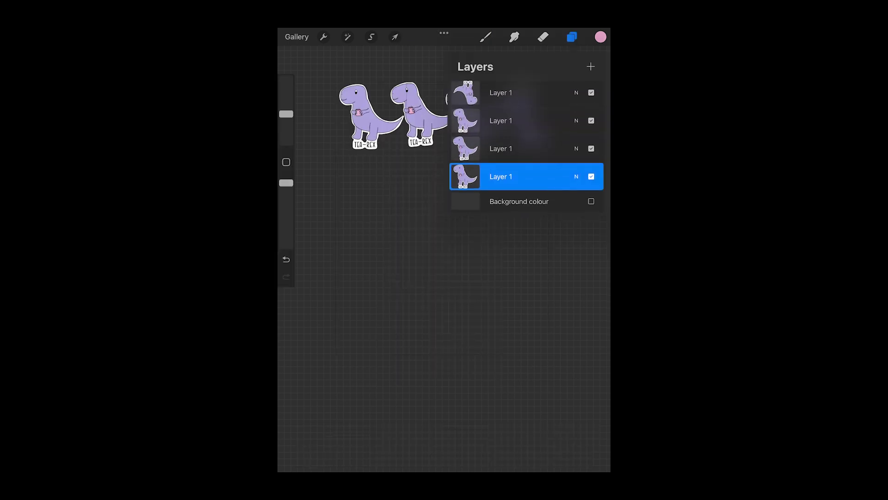
pyautogui.moveTo(526, 178); pyautogui.dragTo(486, 94)
pyautogui.click(551, 94)
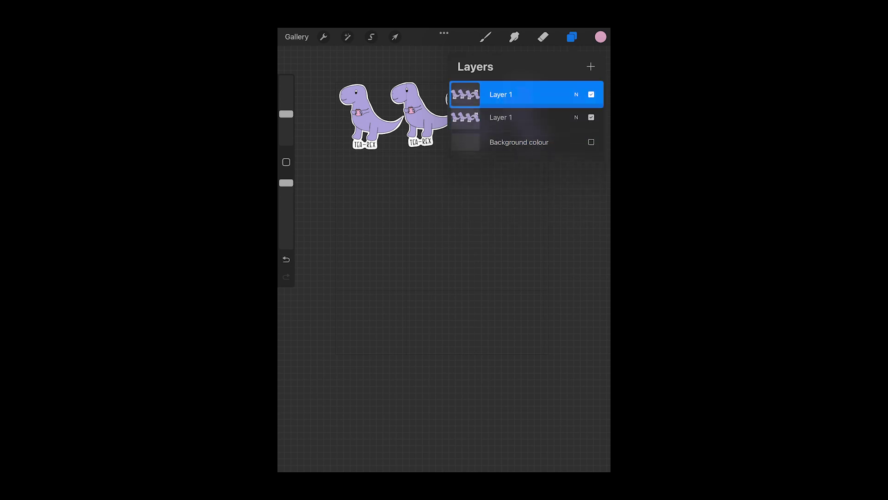
pyautogui.click(572, 37)
pyautogui.click(395, 37)
pyautogui.moveTo(444, 118); pyautogui.dragTo(444, 186)
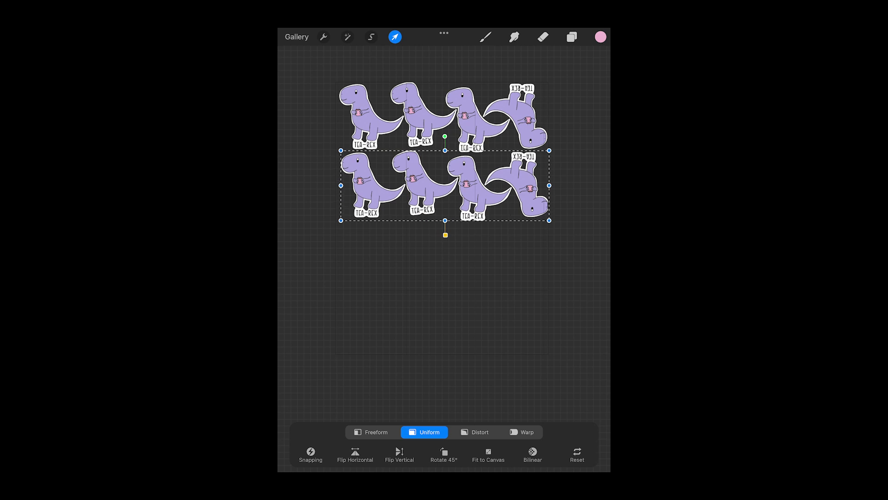
# Step: Duplicate the row layer two more times and place the copies below as the third and fourth rows
pyautogui.click(572, 37)
pyautogui.moveTo(555, 94); pyautogui.dragTo(462, 94)
pyautogui.click(550, 94)
pyautogui.click(395, 37)
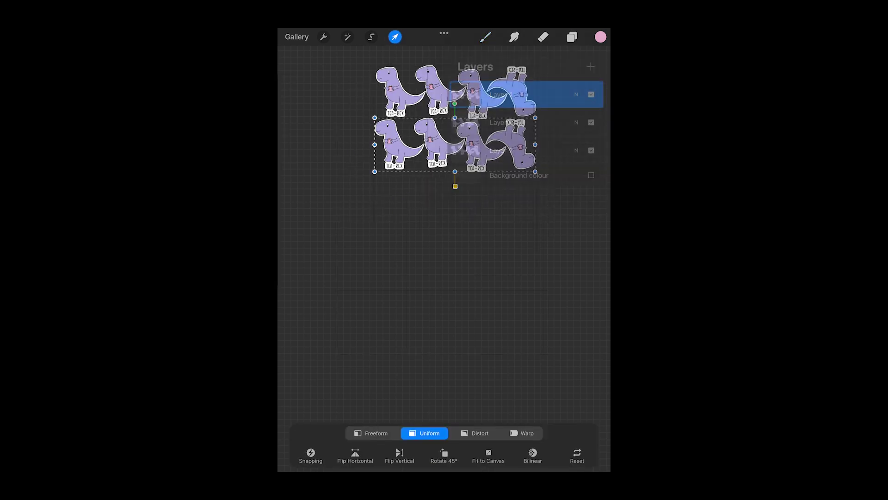
pyautogui.moveTo(455, 144); pyautogui.dragTo(455, 246)
pyautogui.click(572, 37)
pyautogui.click(395, 37)
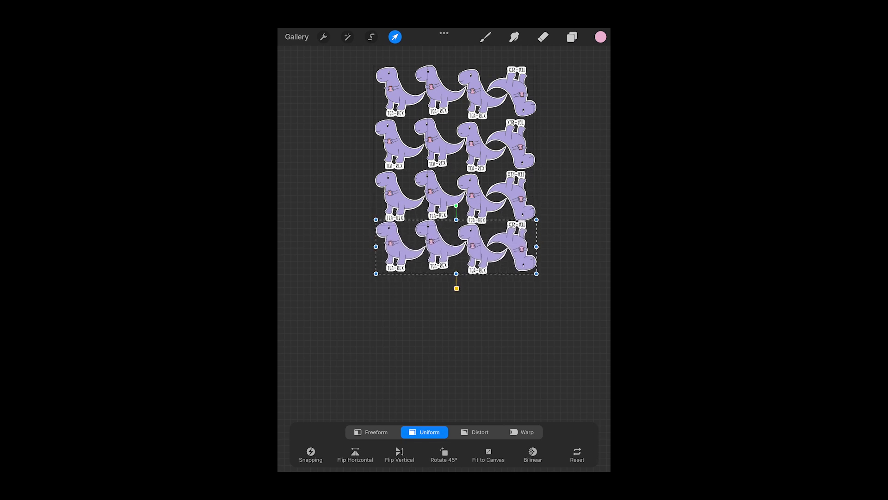
pyautogui.scroll(3, 393, 266)
pyautogui.scroll(2, 485, 167)
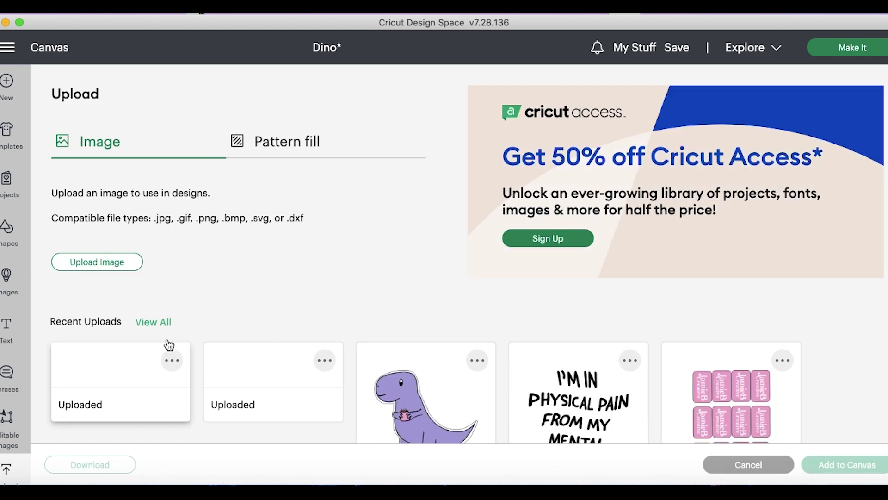
# Step: In Cricut Design Space, upload Untitled_Artwork 206.png as a Complex image with the Print Then Cut upload type
pyautogui.click(97, 262)
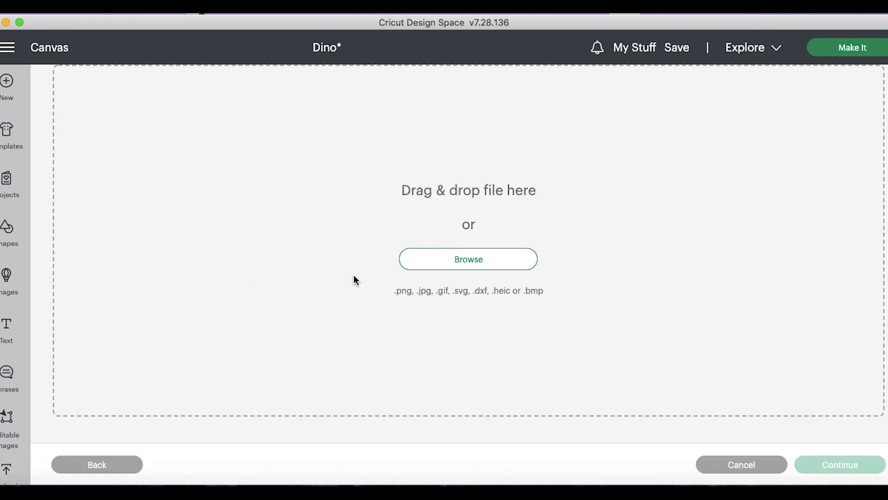
pyautogui.click(434, 267)
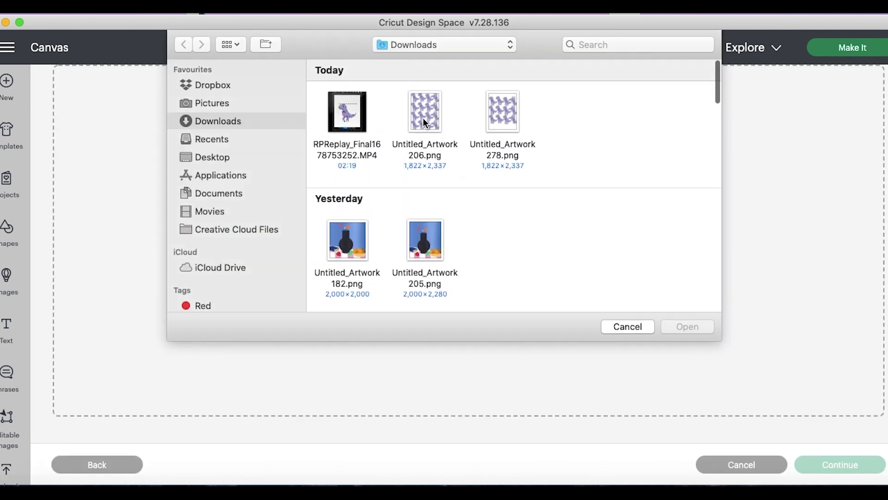
pyautogui.doubleClick(430, 119)
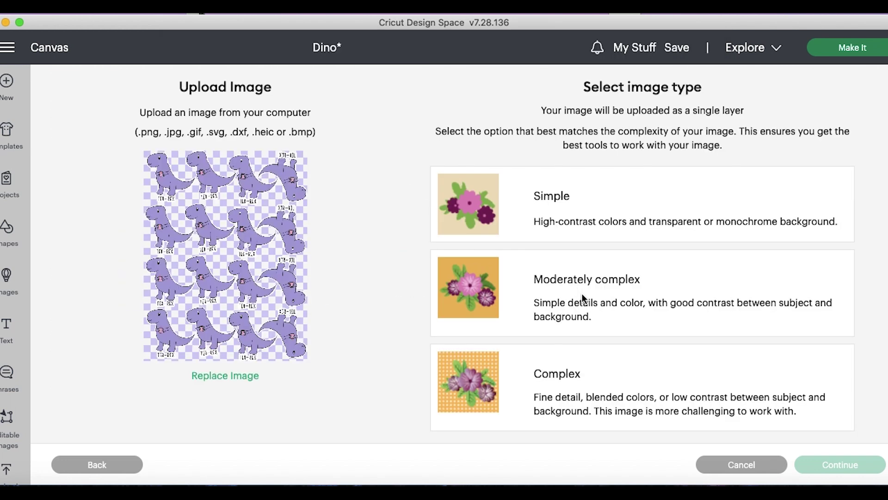
pyautogui.click(653, 395)
pyautogui.click(817, 462)
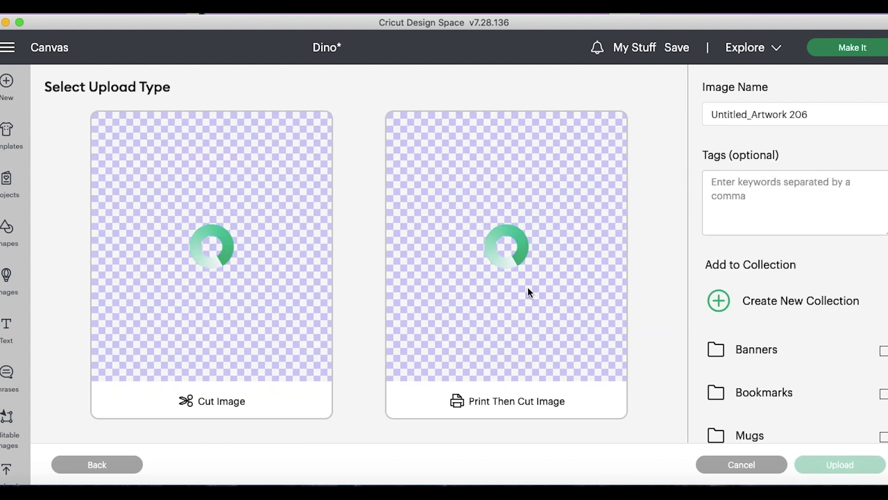
pyautogui.click(574, 301)
pyautogui.click(838, 468)
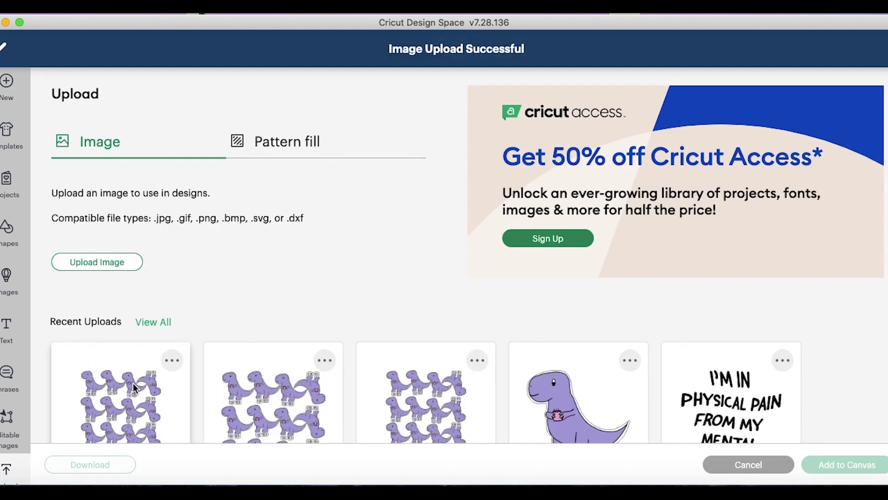
# Step: Add the uploaded sticker sheet to the canvas and hide the attached group of Untitled_artwork 181 dinosaurs
pyautogui.click(134, 387)
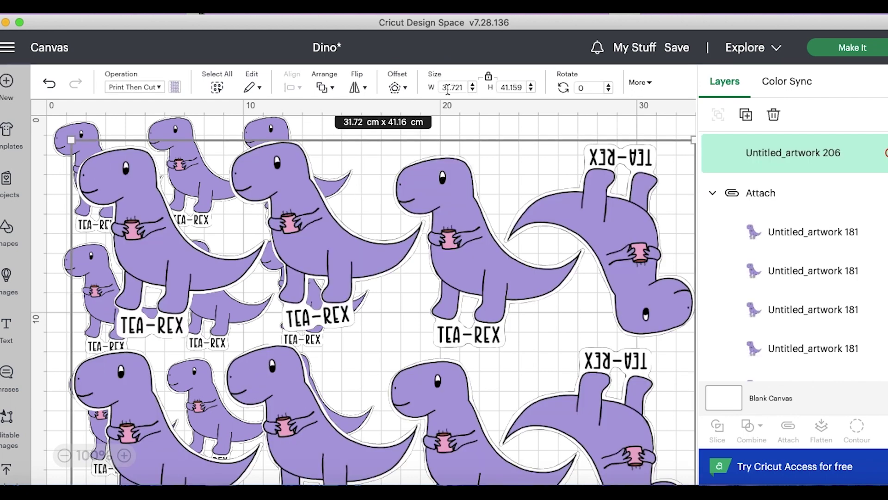
pyautogui.click(885, 195)
# Step: Set the sticker sheet's width to 15.4 cm with proportions locked and move it to the canvas's upper-left corner
pyautogui.click(450, 174)
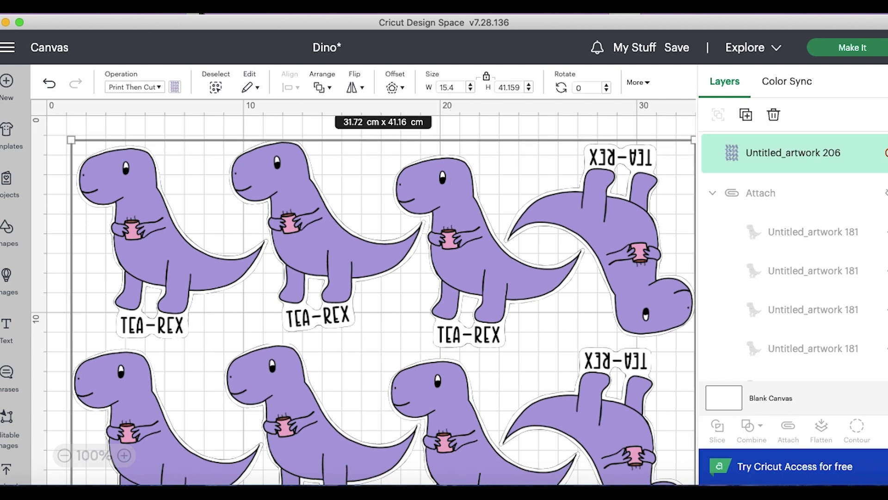
pyautogui.press('Return')
pyautogui.moveTo(228, 185); pyautogui.dragTo(208, 168)
pyautogui.scroll(-3, 282, 248)
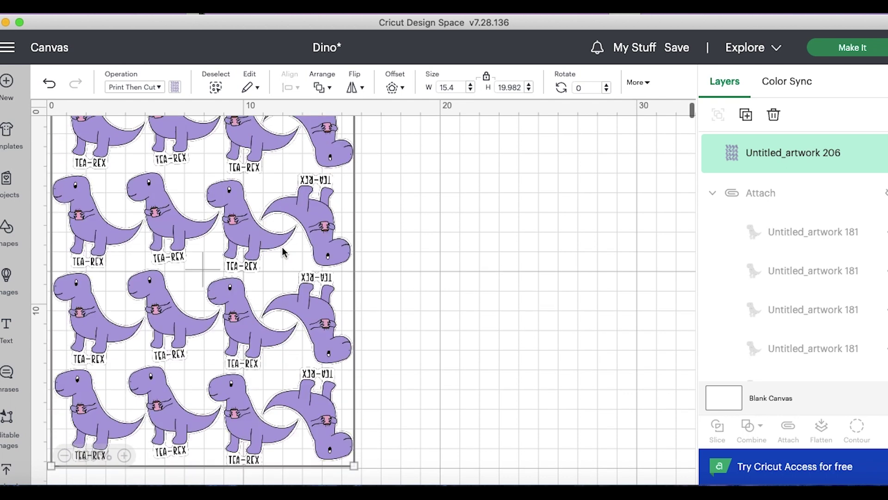
# Step: Enlarge the sticker sheet proportionally to about 16.4 × 21.3 cm, deselect it, and check its extent on the canvas
pyautogui.scroll(-5, 285, 252)
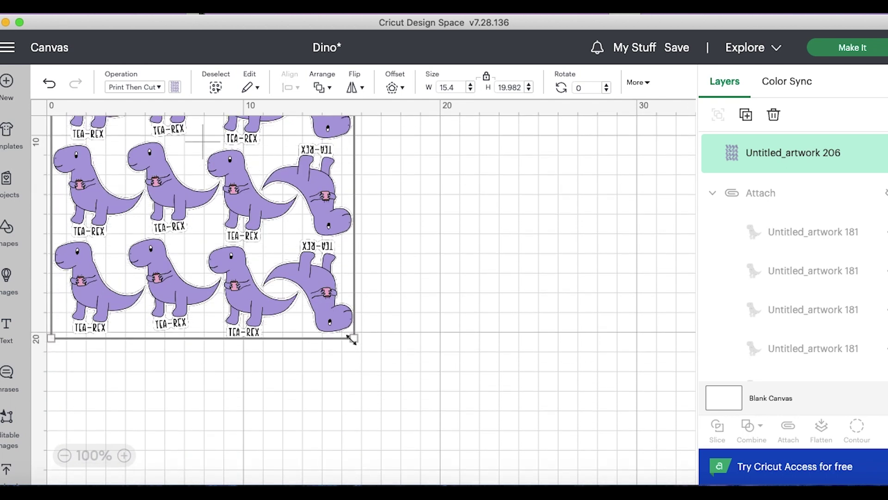
pyautogui.moveTo(352, 340)
pyautogui.mouseDown()
pyautogui.moveTo(380, 368)
pyautogui.moveTo(388, 364)
pyautogui.moveTo(365, 350)
pyautogui.mouseUp()
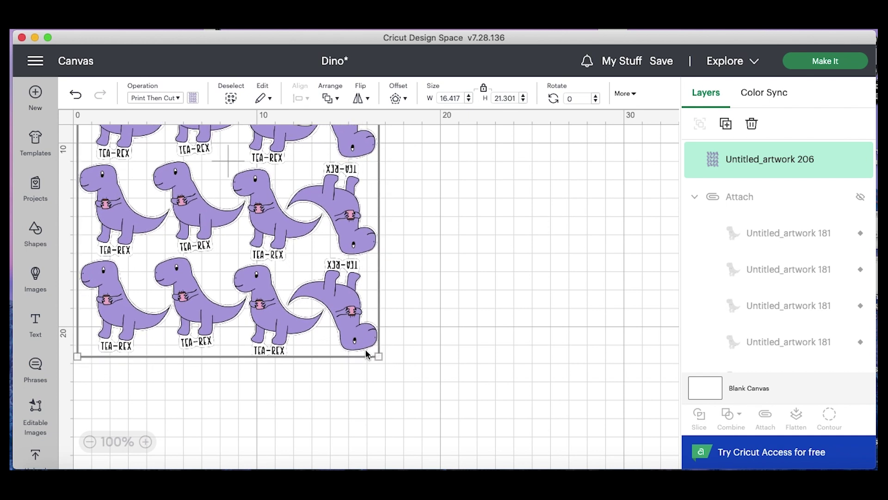
pyautogui.click(357, 382)
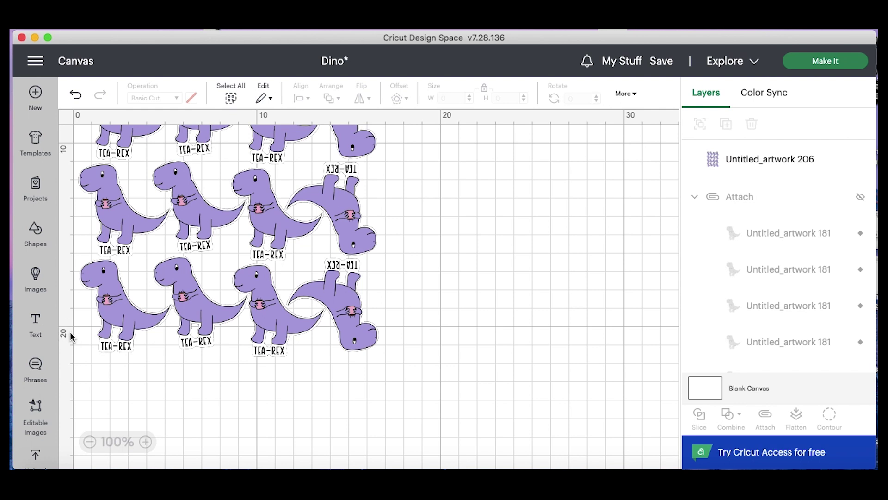
pyautogui.scroll(5, 367, 365)
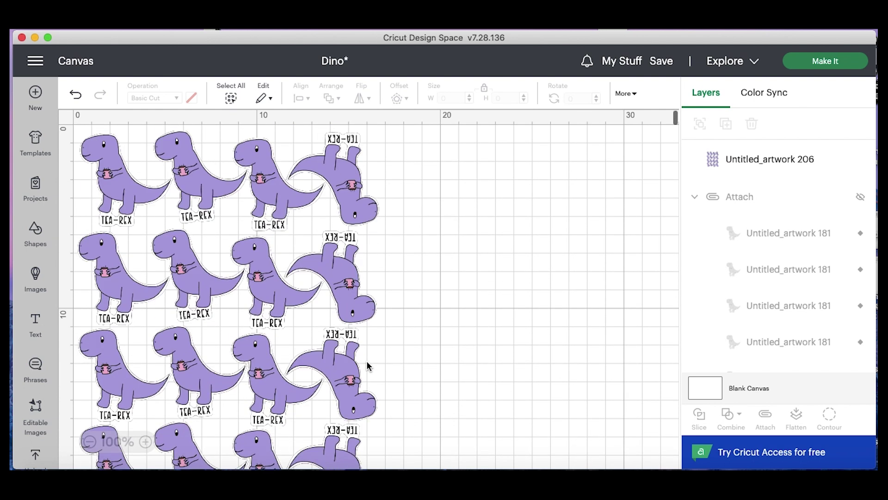
pyautogui.scroll(-4, 275, 235)
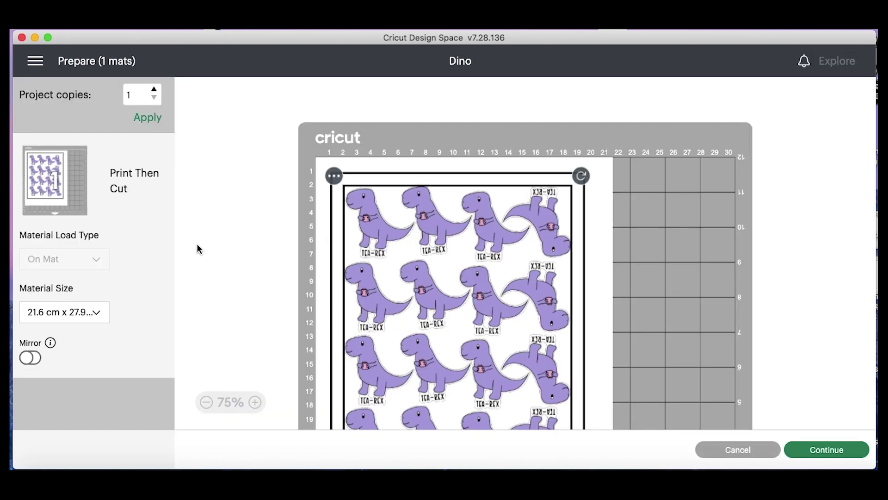
# Step: In the mat preview, set the material size to 21 cm x 29.7 cm (A4) and check the sheet's layout
pyautogui.click(84, 323)
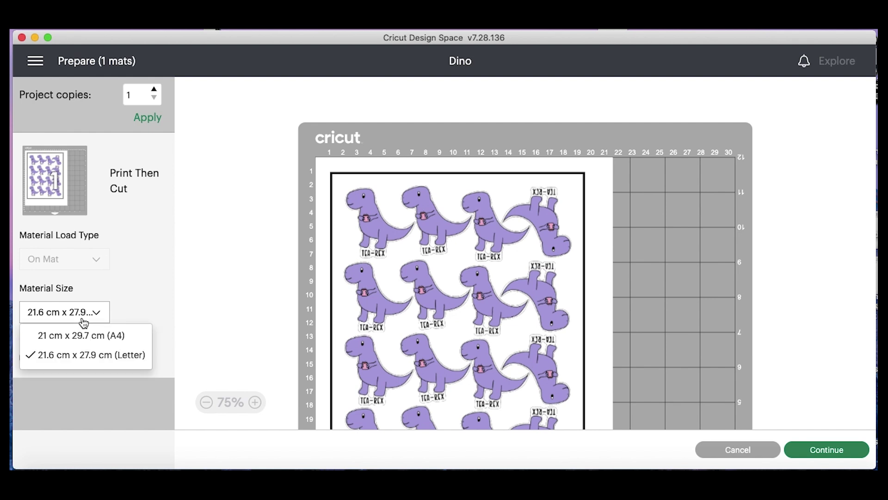
pyautogui.click(91, 337)
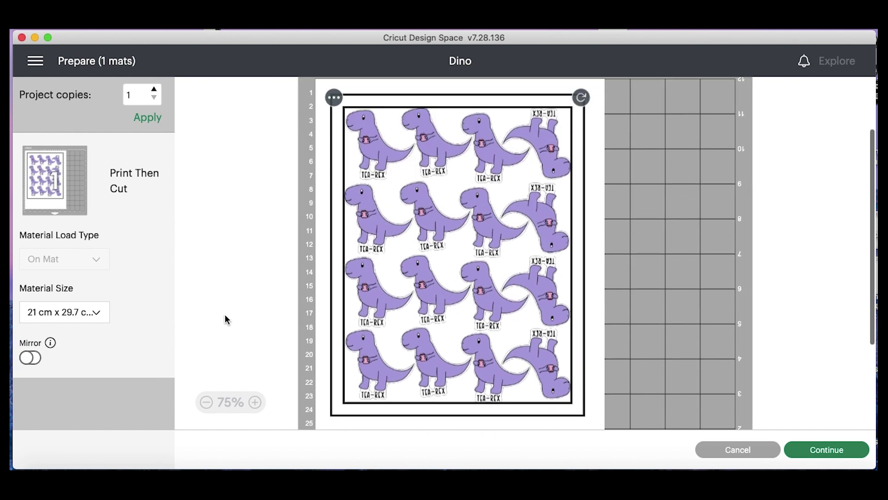
pyautogui.scroll(-5, 650, 311)
pyautogui.scroll(5, 649, 307)
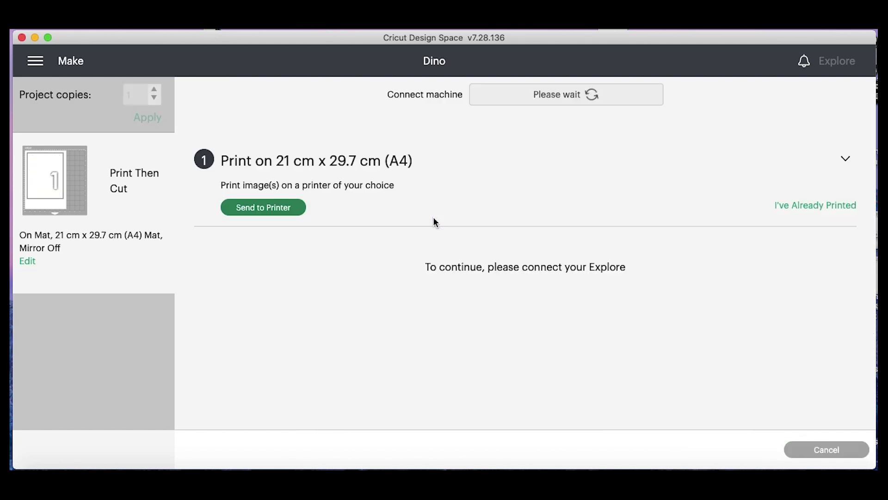
# Step: Open the print setup for the A4 sheet, turn off Add Bleed, and turn on Use System Dialog
pyautogui.click(278, 212)
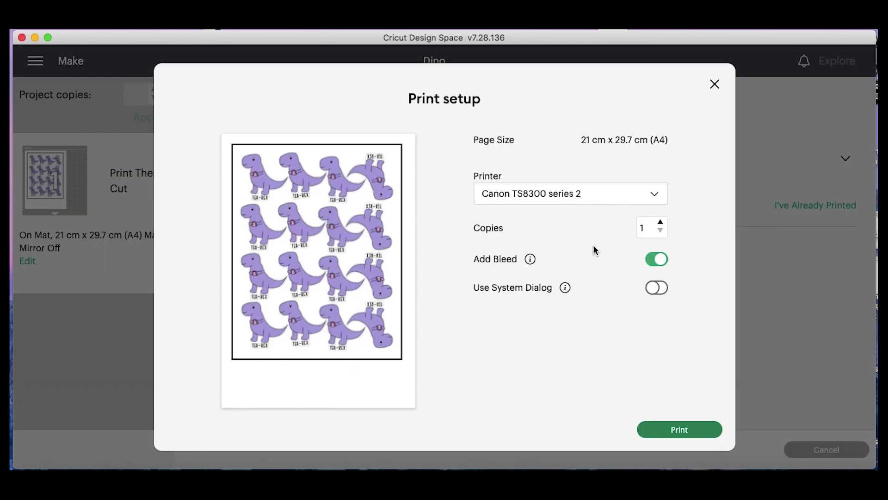
pyautogui.click(660, 290)
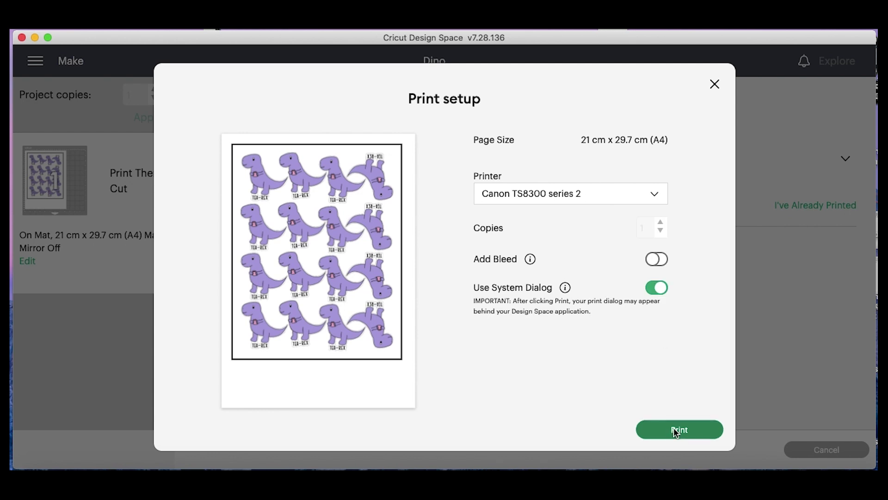